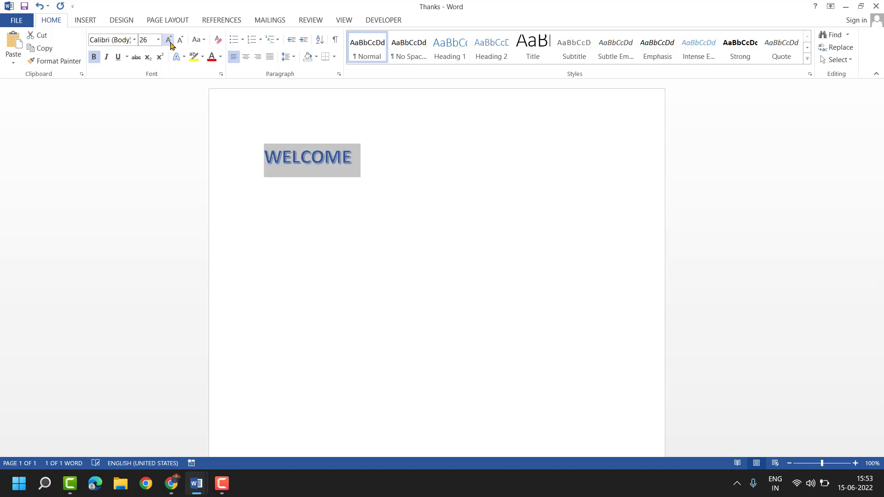
left_click(168, 40)
left_click(168, 39)
left_click(168, 39)
Step: Grow the WELCOME text with Grow Font until it reaches 48 pt
left_click(375, 166)
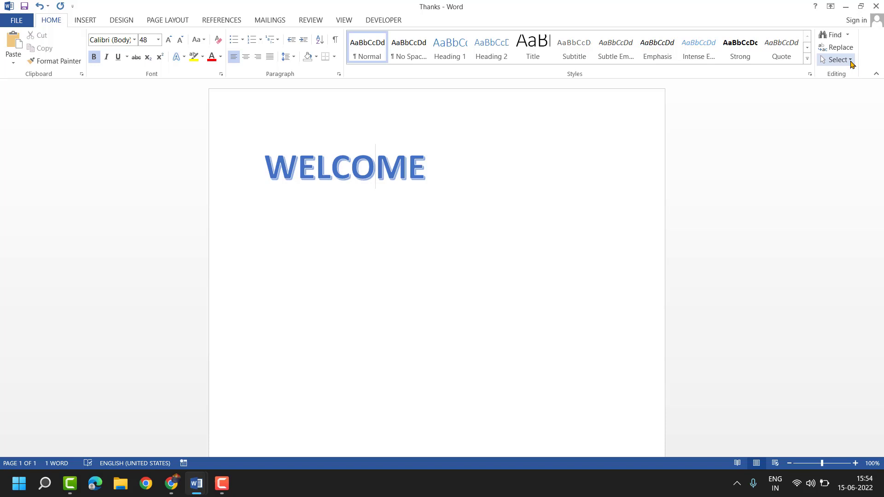
Step: Use Select > Select All to highlight the word WELCOME, the document's only content
left_click(850, 61)
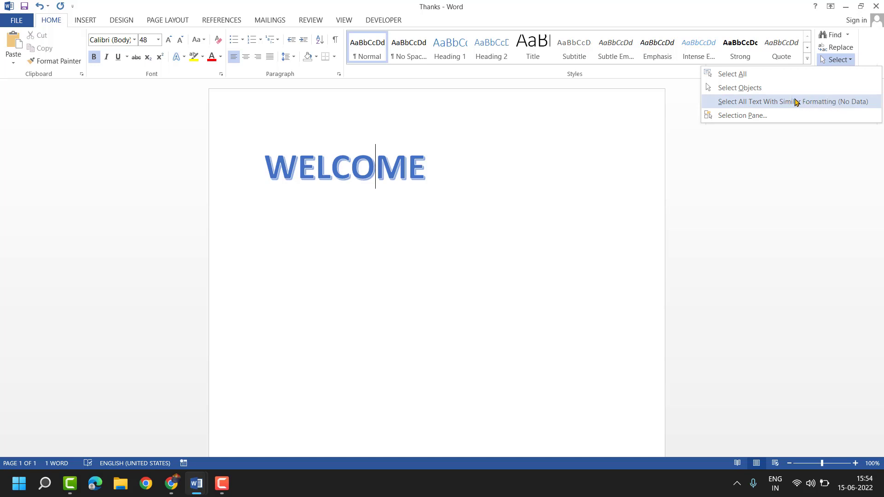
left_click(727, 75)
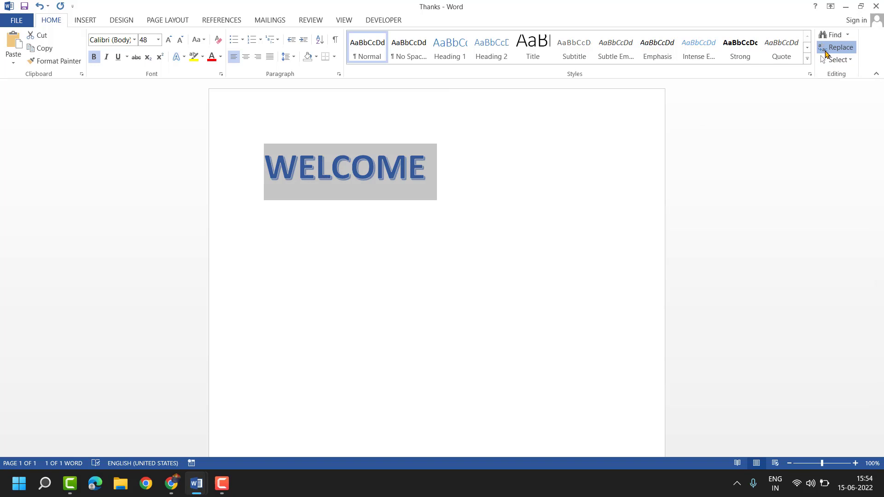
Step: Dismiss Find and Replace, then turn on Select Objects from the Select menu
left_click(839, 47)
left_click(612, 9)
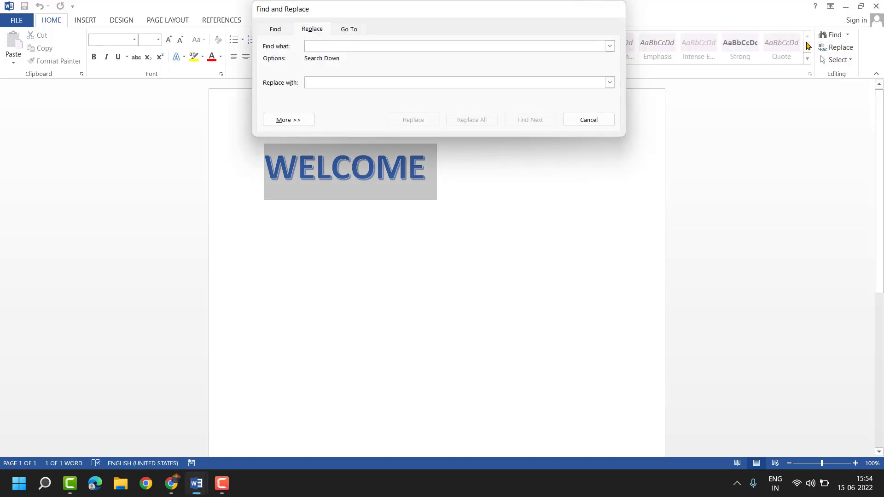
left_click(829, 59)
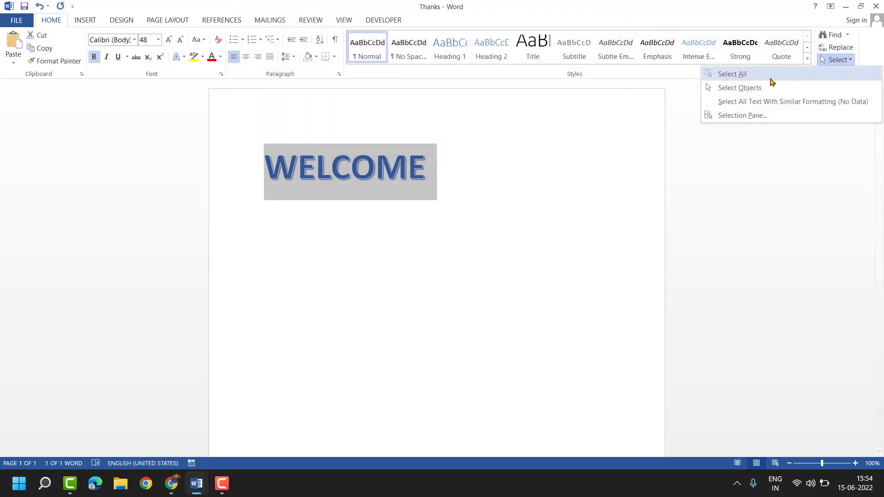
left_click(742, 88)
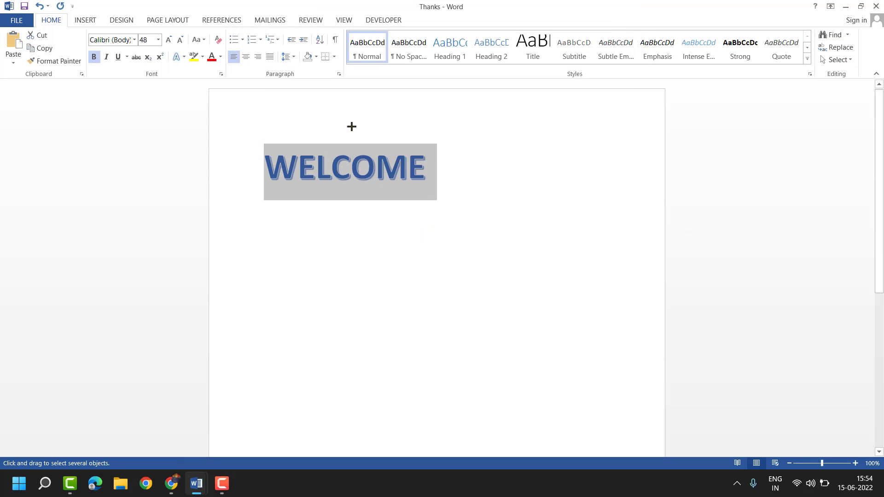
left_click(838, 59)
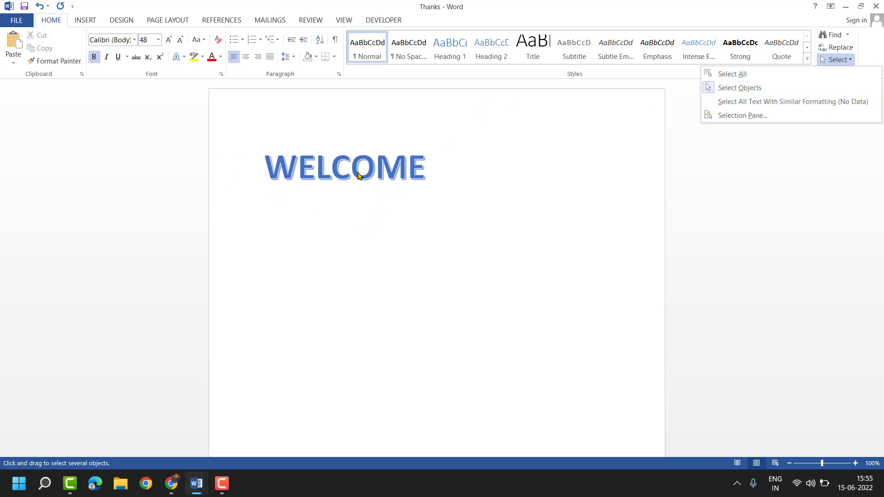
Step: Retry Select Objects, then choose Select All to leave object mode for text editing
left_click(332, 253)
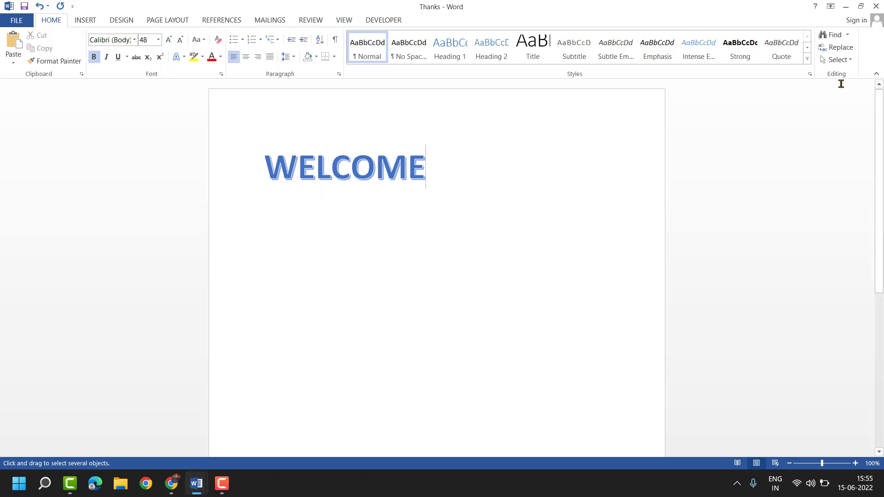
left_click(839, 47)
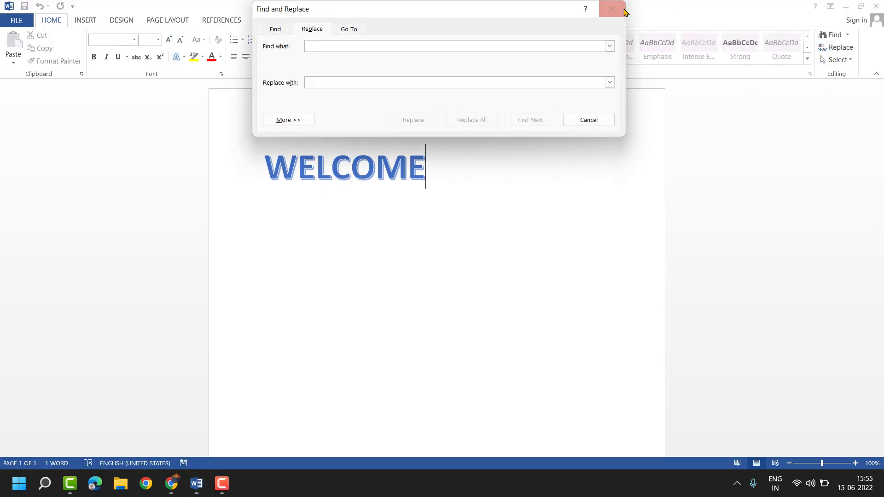
key("Escape")
left_click(836, 59)
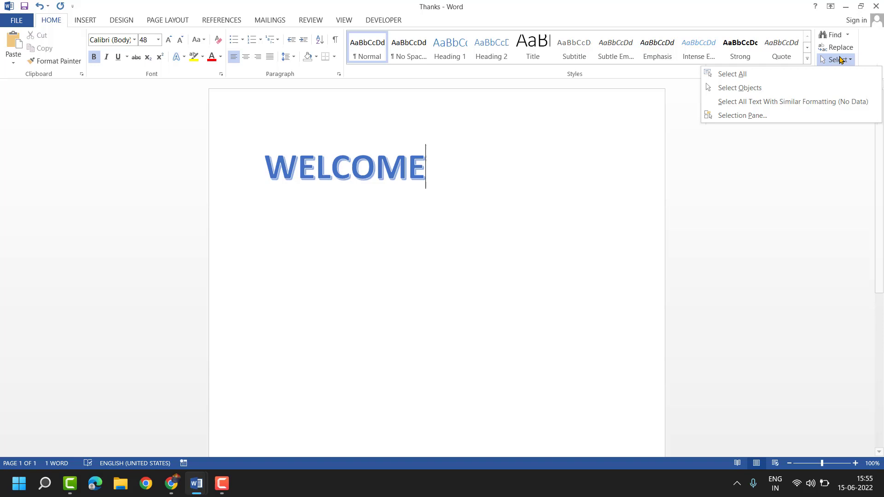
left_click(735, 90)
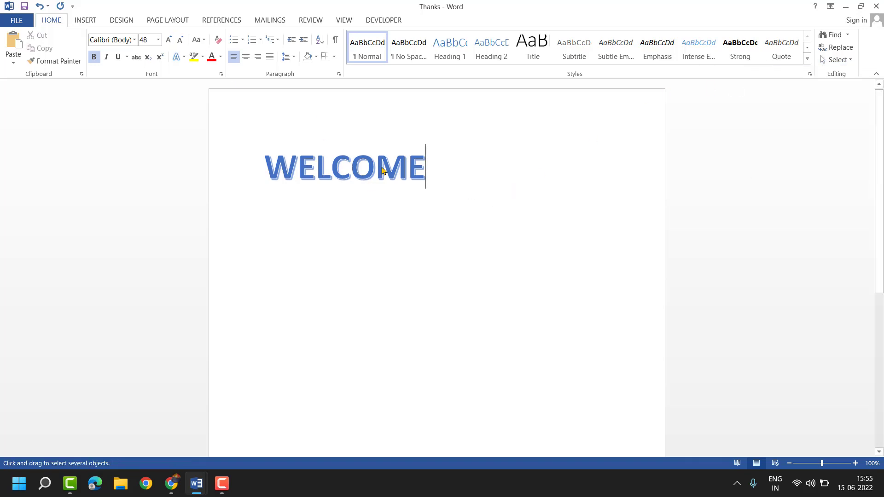
left_click(837, 59)
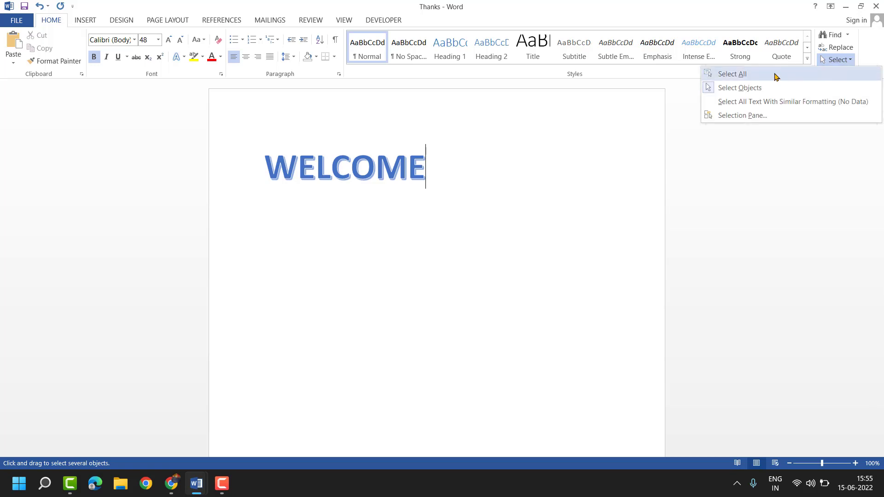
left_click(775, 76)
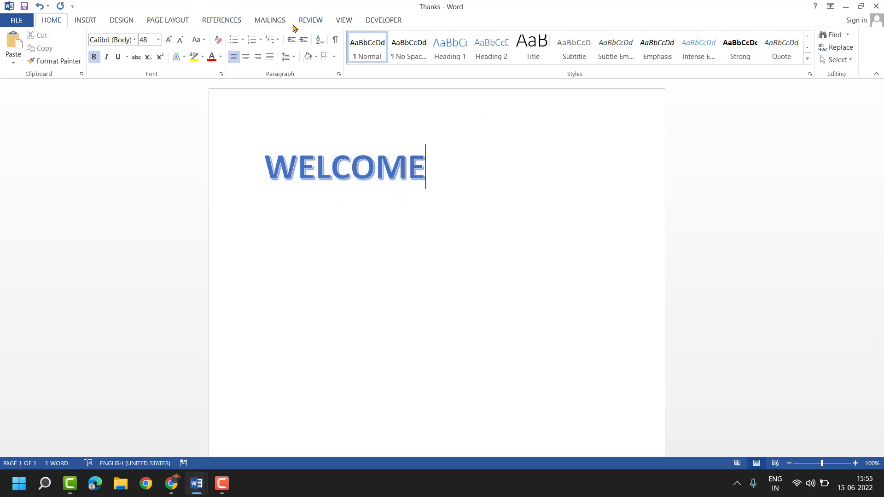
Step: Draw a Basic Shapes donut below WELCOME, then deselect it with Esc
left_click(91, 21)
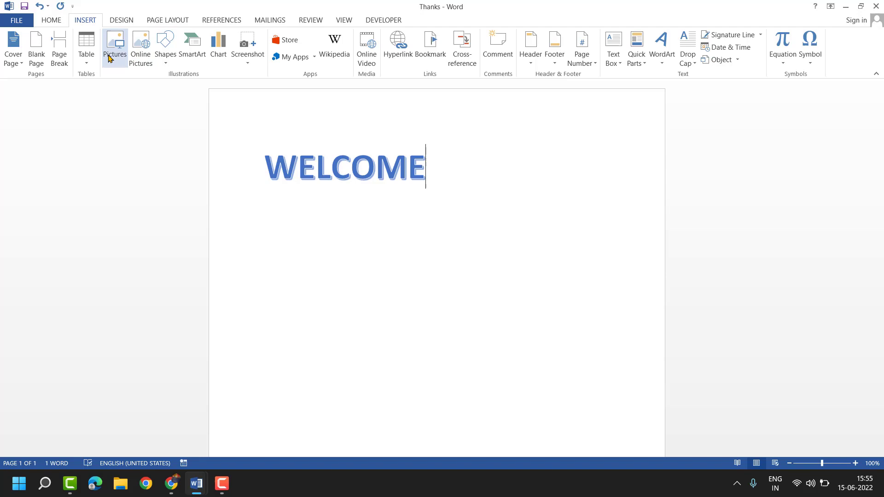
left_click(166, 61)
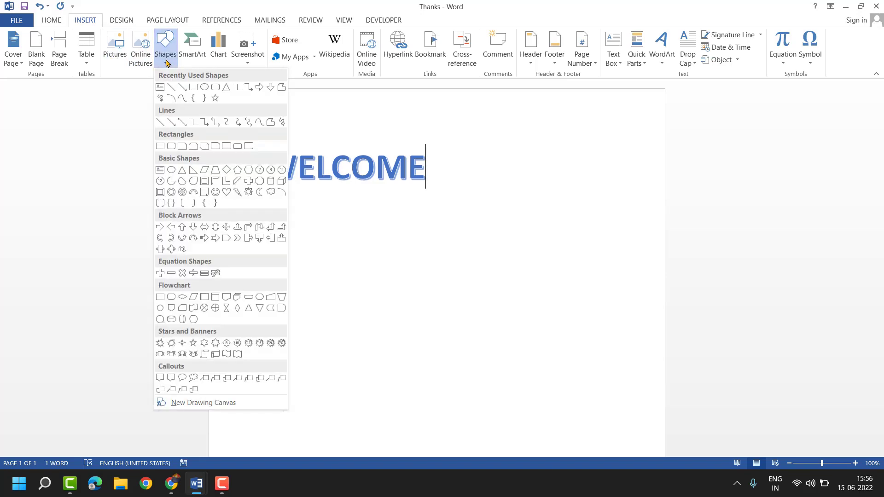
left_click(170, 195)
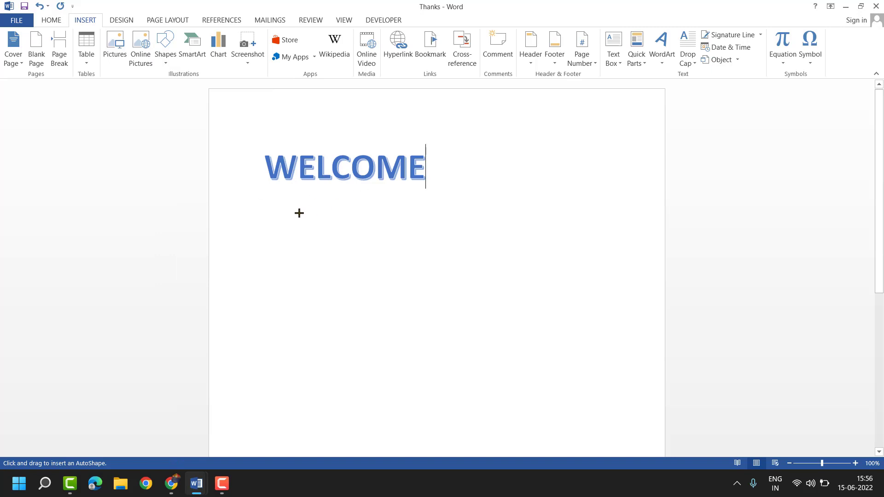
left_click_drag(293, 212, 428, 365)
key("Escape")
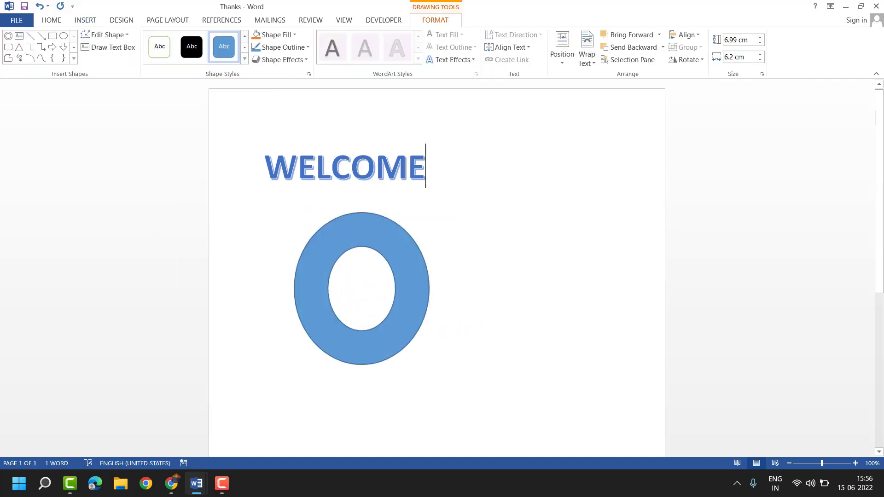
Step: With Select Objects on, nudge the donut slightly left and up, then deselect it
left_click(848, 66)
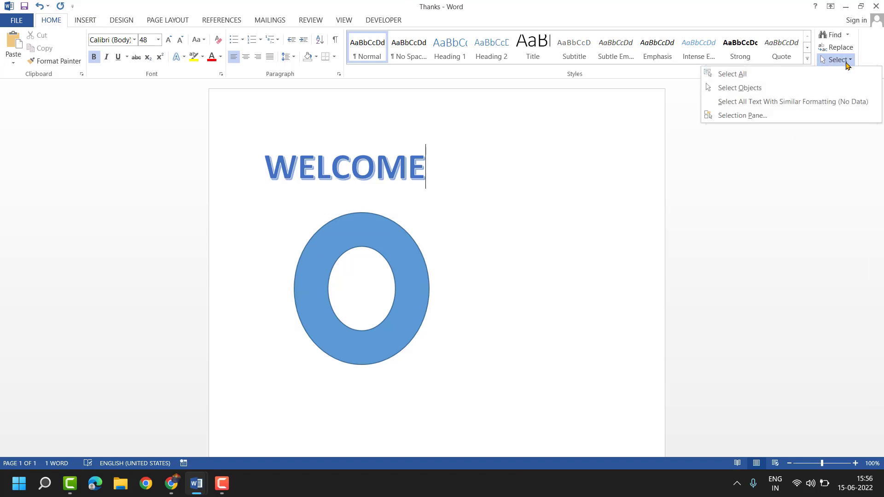
left_click(746, 93)
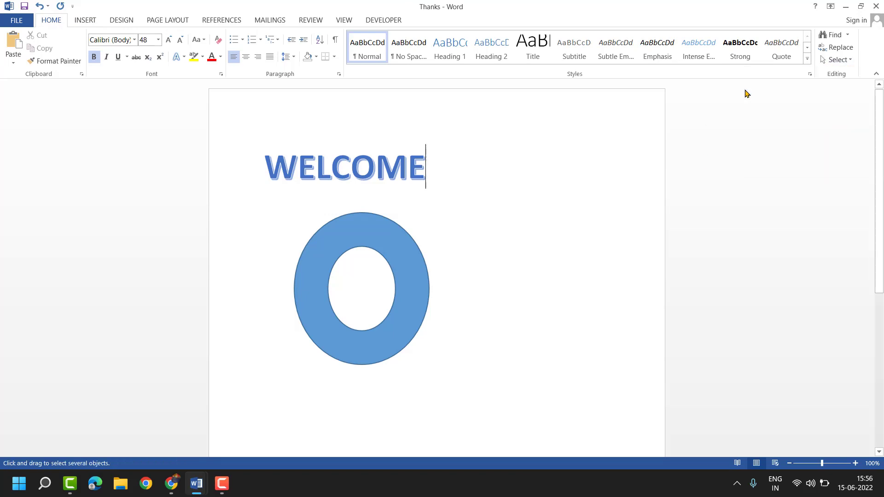
left_click(365, 234)
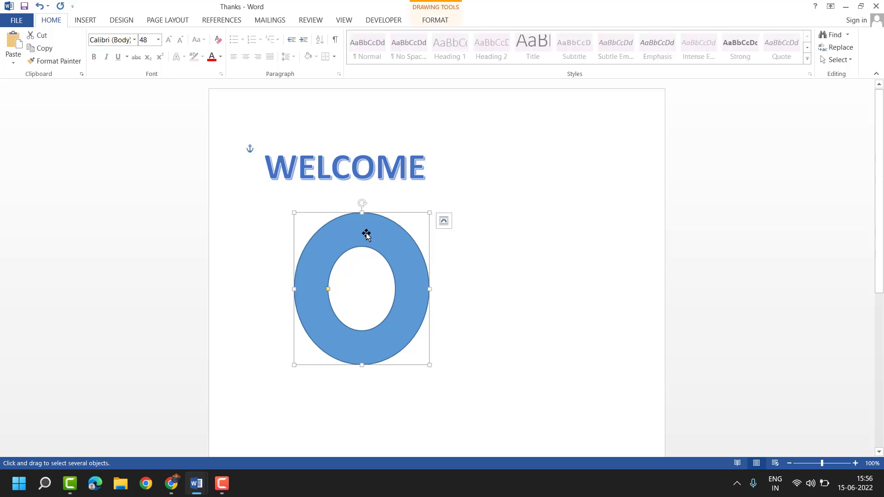
left_click_drag(366, 234, 357, 232)
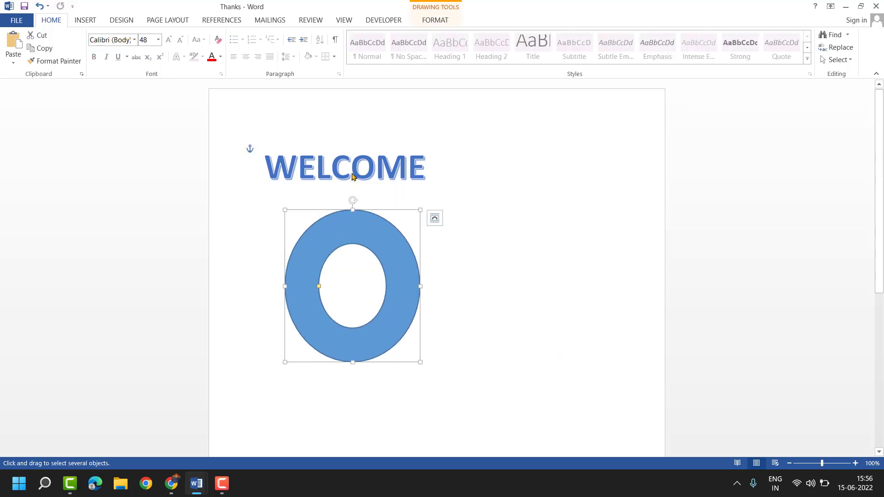
left_click(473, 247)
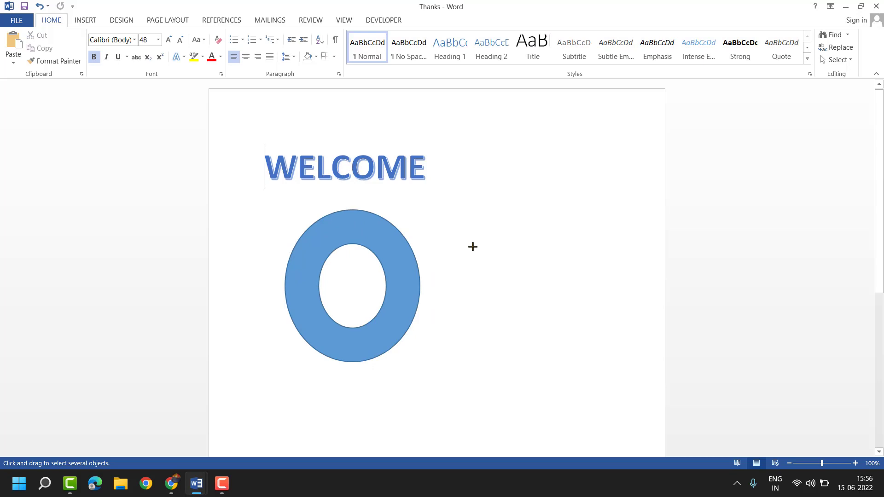